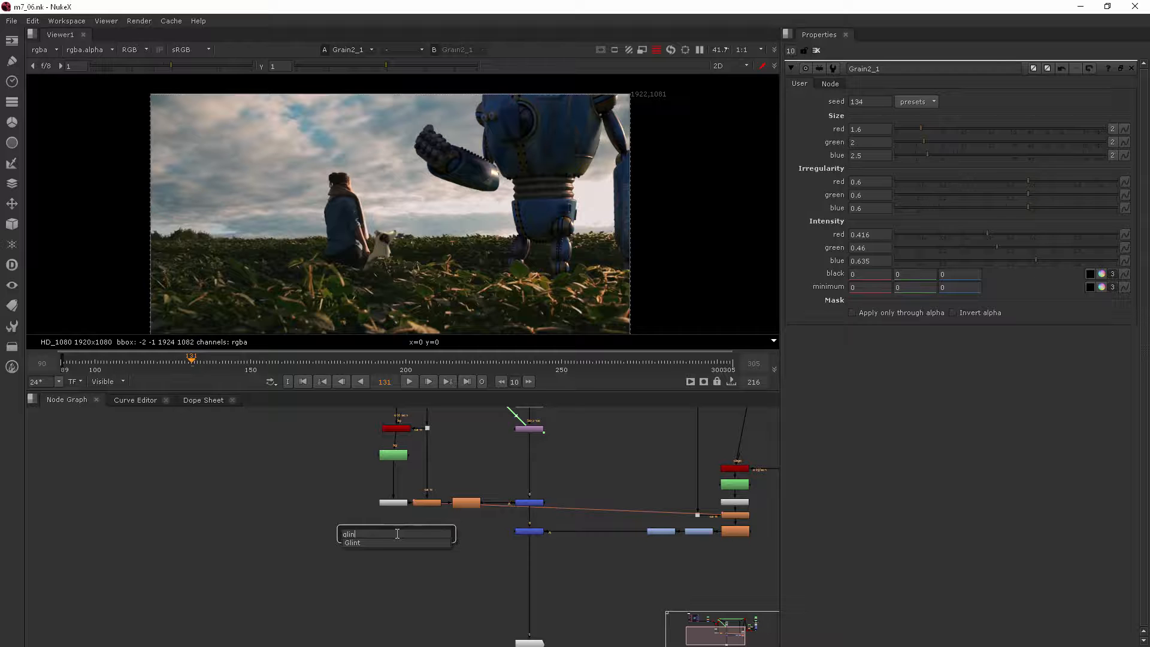
# Step: Add a Glint node and insert it in the main pipe between the last merge and the Grain2_1 node
pyautogui.click(364, 544)
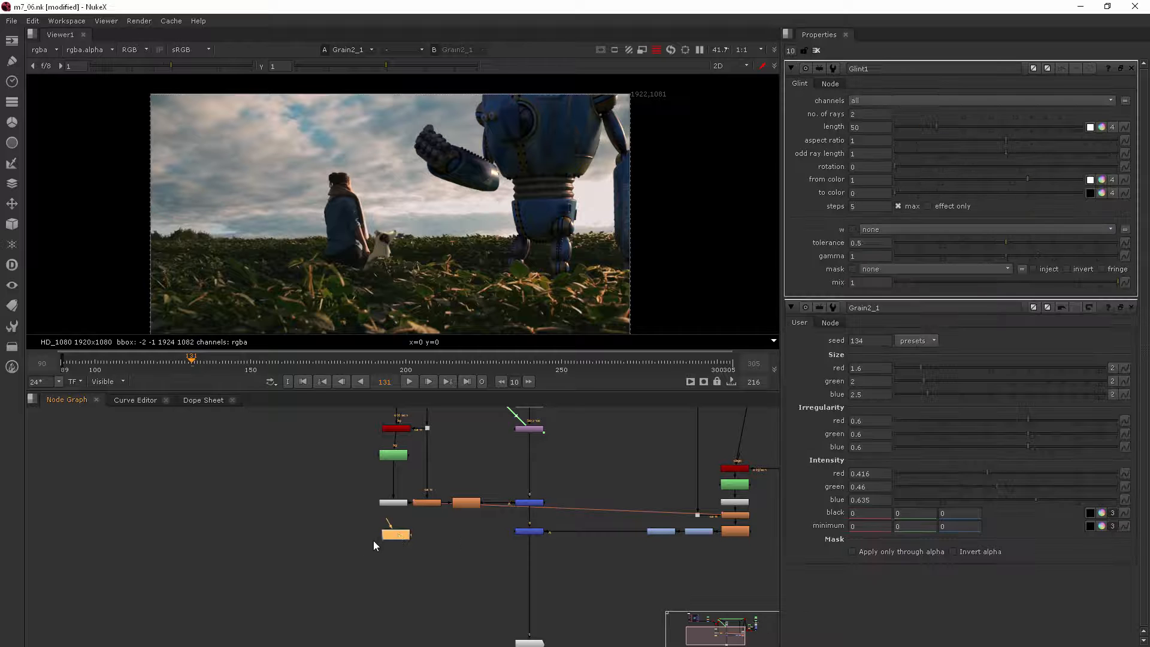
pyautogui.moveTo(403, 536); pyautogui.dragTo(540, 588)
pyautogui.moveTo(561, 599); pyautogui.dragTo(488, 494, button='middle')
pyautogui.scroll(4, 455, 487)
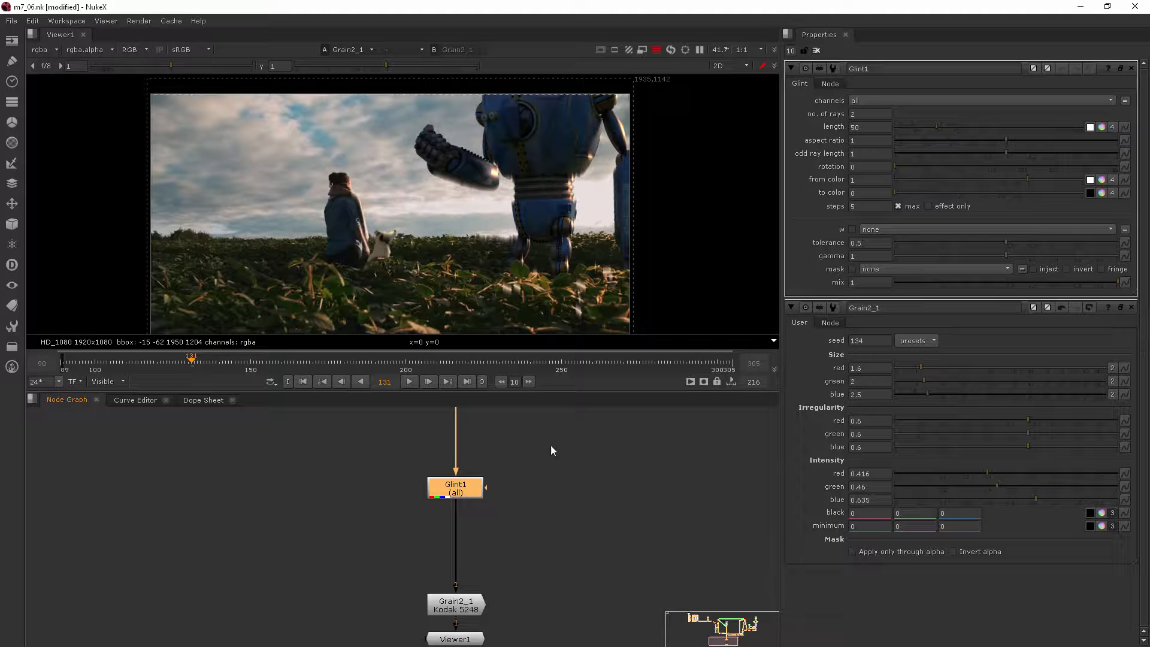
pyautogui.scroll(-3, 462, 488)
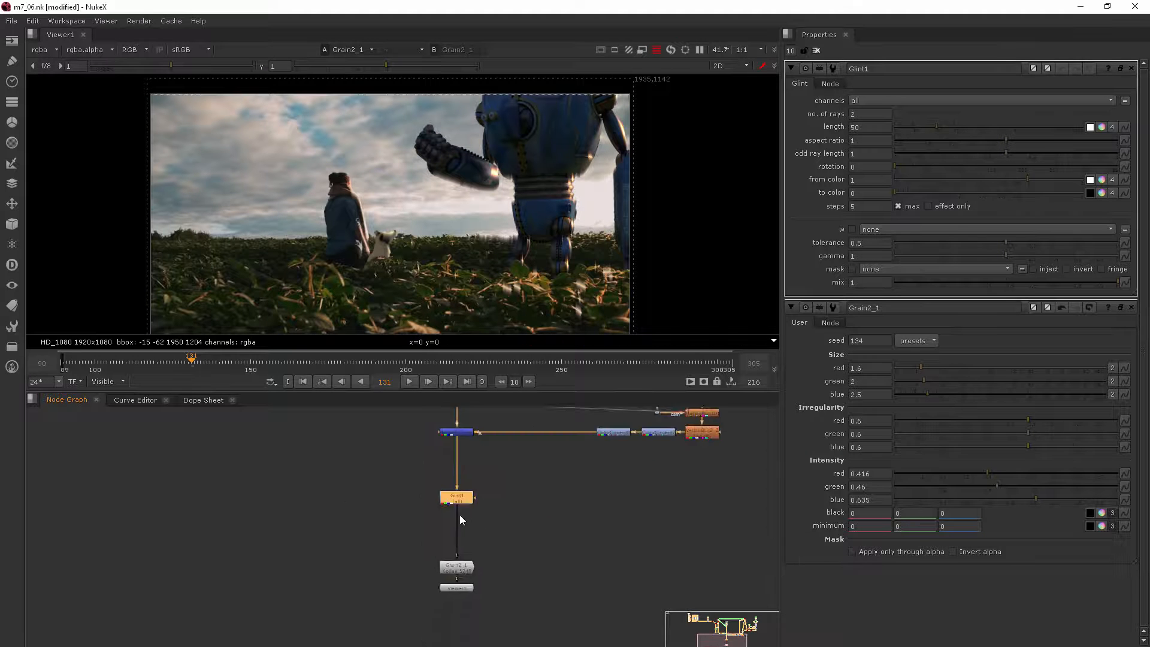
pyautogui.moveTo(462, 492); pyautogui.dragTo(458, 549, button='middle')
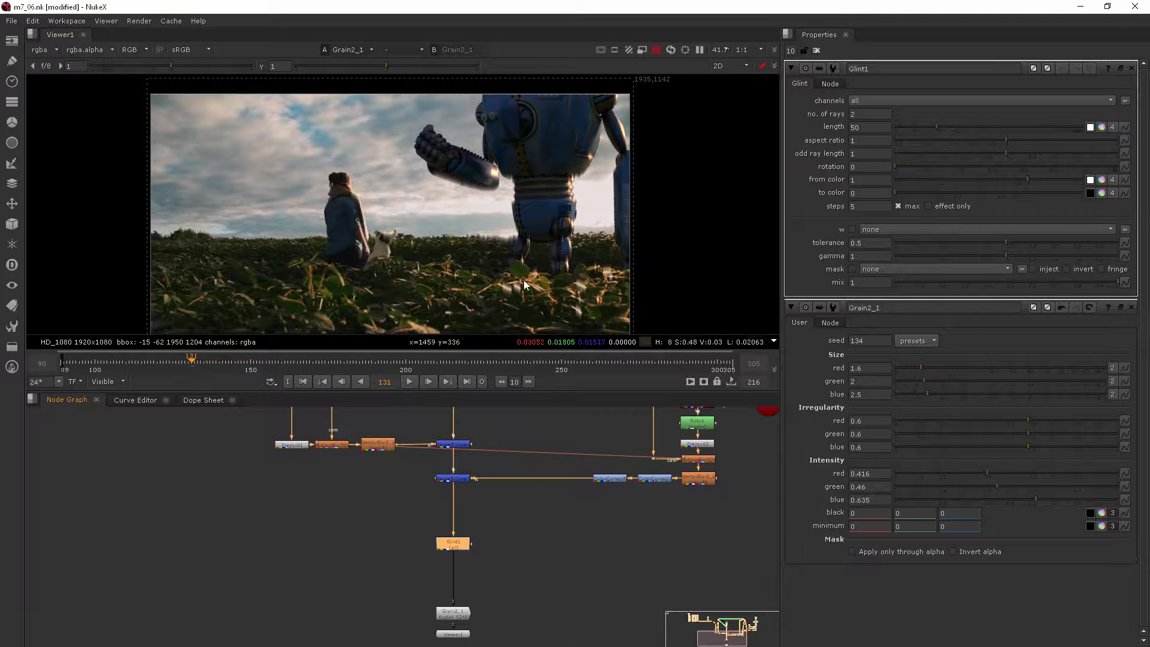
# Step: Try a Glint length of 265 on the whole composite, inspect the streaks around the figures, and undo it
pyautogui.click(990, 127)
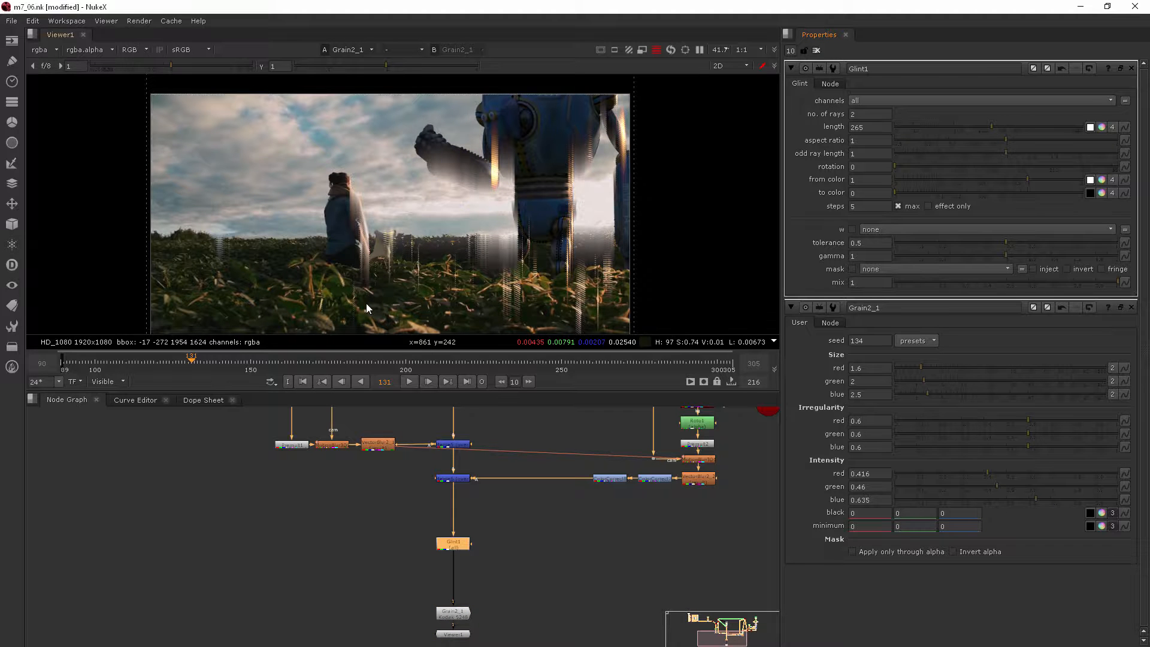
pyautogui.scroll(5, 373, 255)
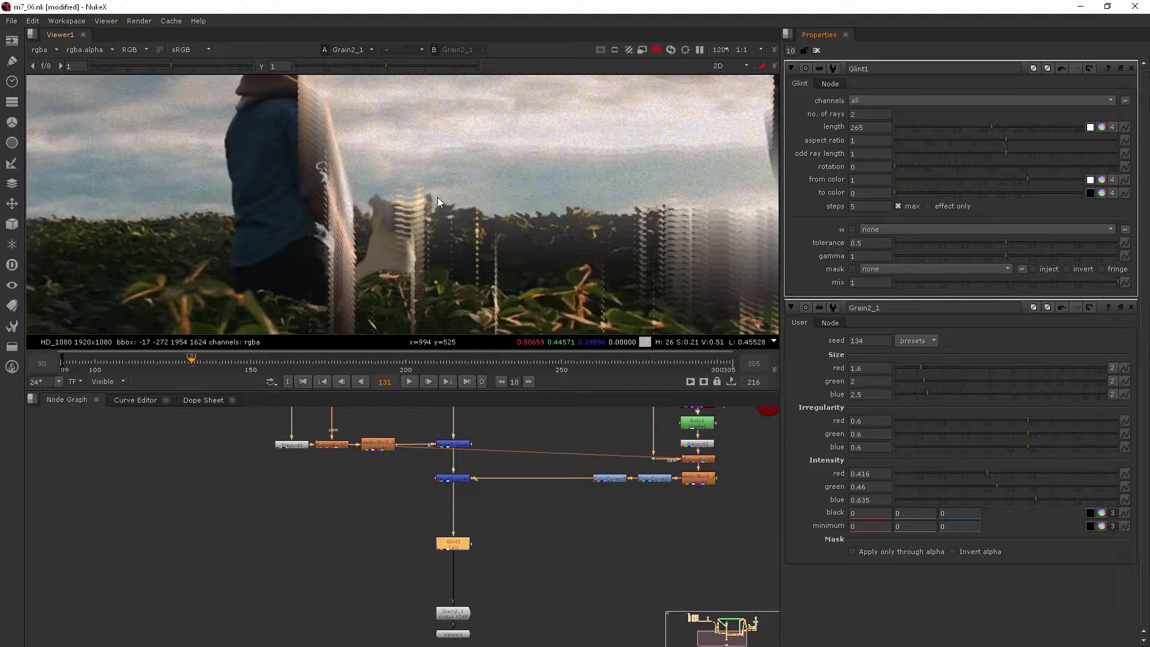
pyautogui.scroll(-4, 264, 186)
pyautogui.moveTo(571, 147); pyautogui.dragTo(520, 205, button='middle')
pyautogui.scroll(-2, 519, 208)
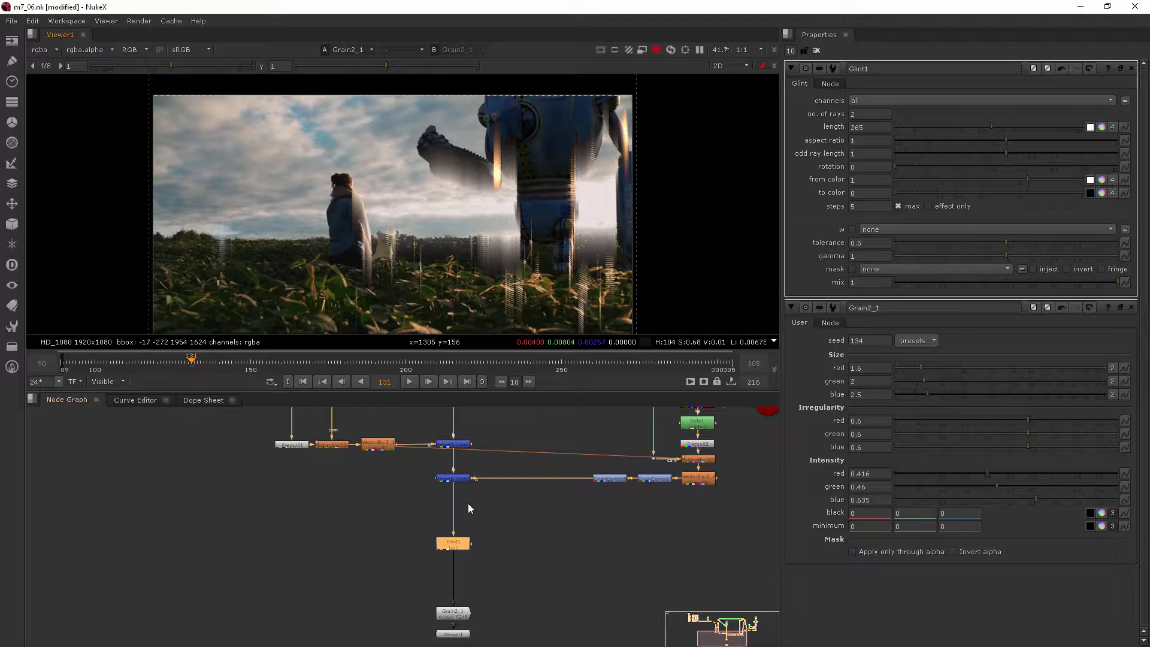
pyautogui.hotkey('ctrl', 'z')
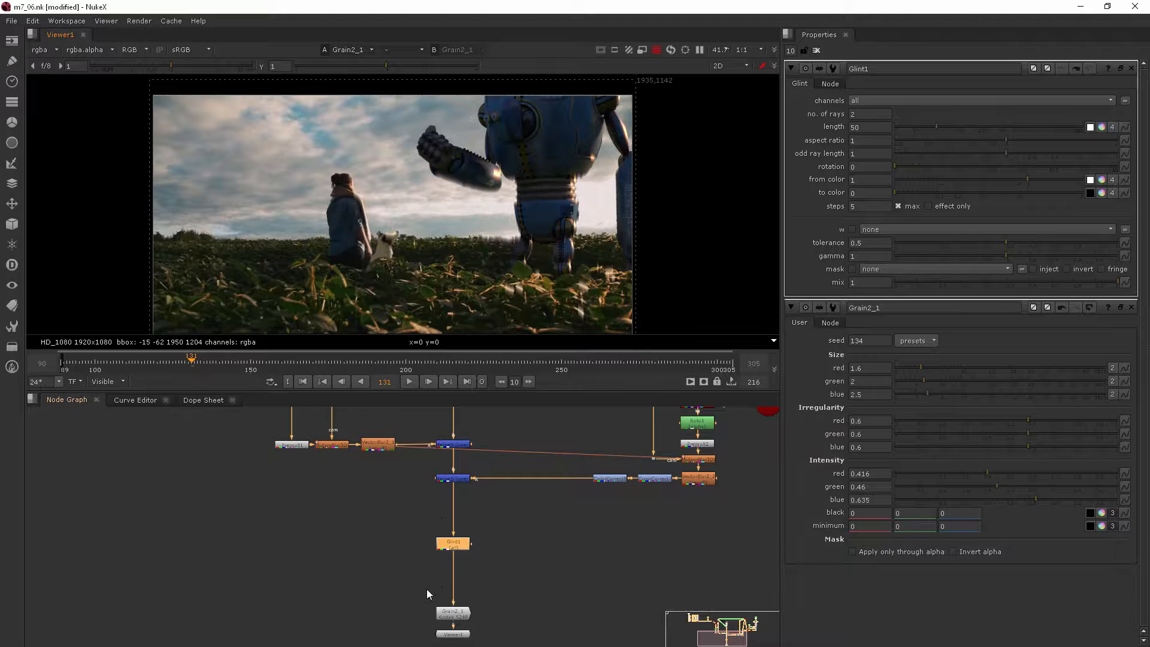
# Step: Detach the Glint node from the main pipe and move it above the VectorBlur2_1 node
pyautogui.moveTo(435, 548); pyautogui.dragTo(430, 500)
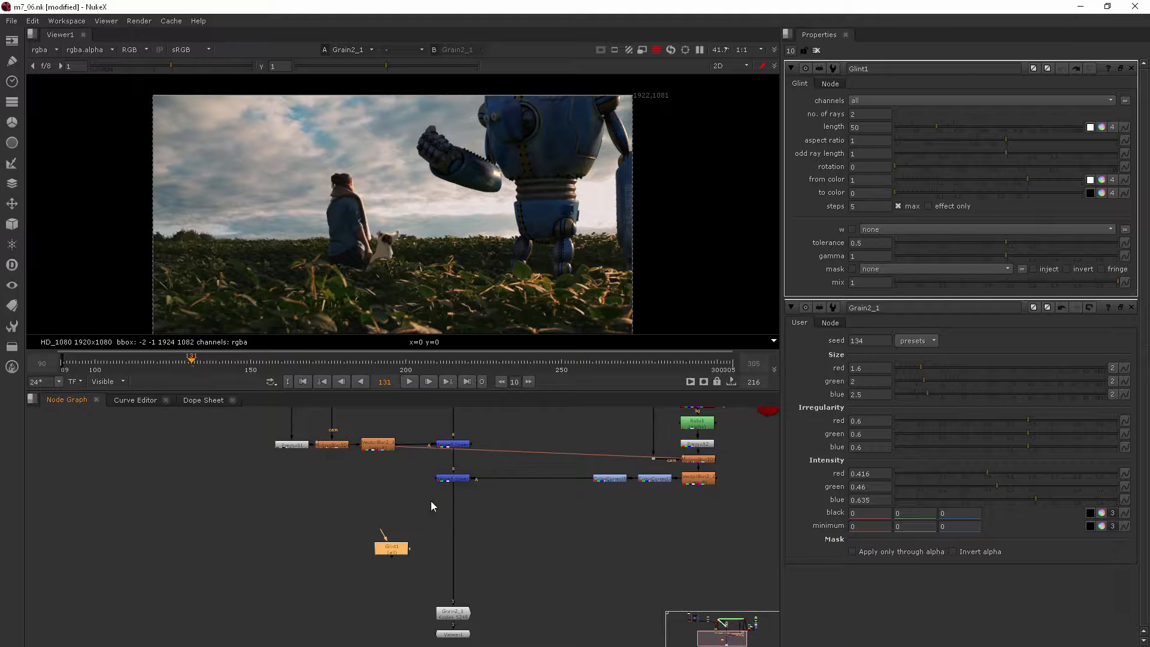
pyautogui.moveTo(286, 476); pyautogui.dragTo(333, 575, button='middle')
pyautogui.moveTo(455, 644); pyautogui.dragTo(397, 601)
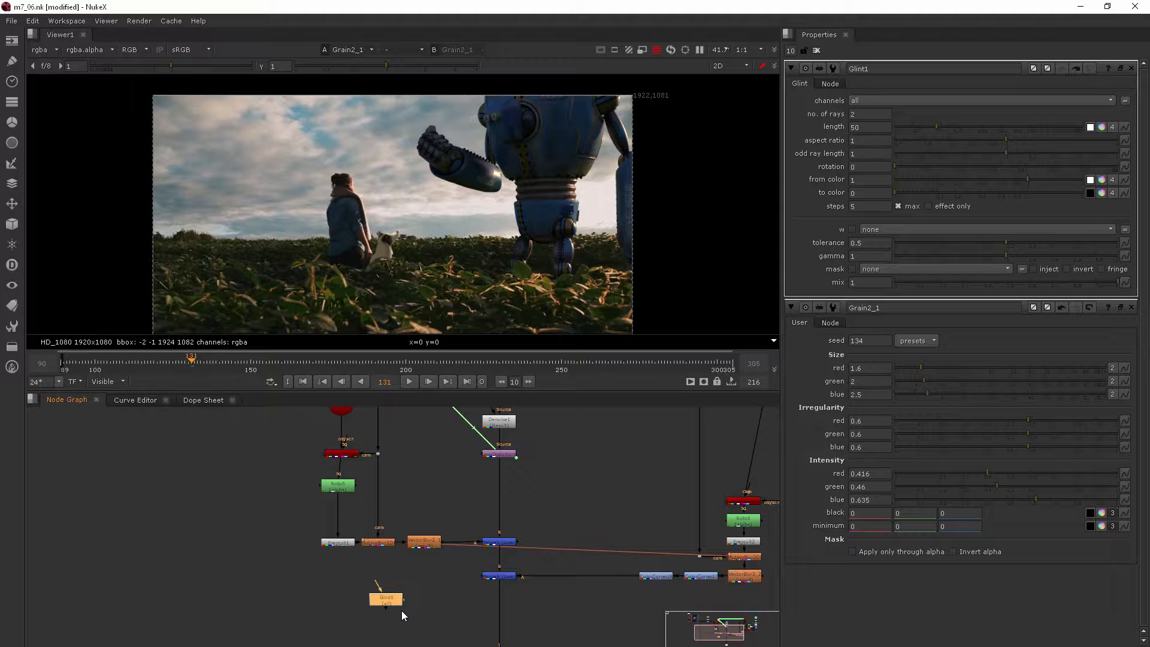
pyautogui.scroll(2, 405, 604)
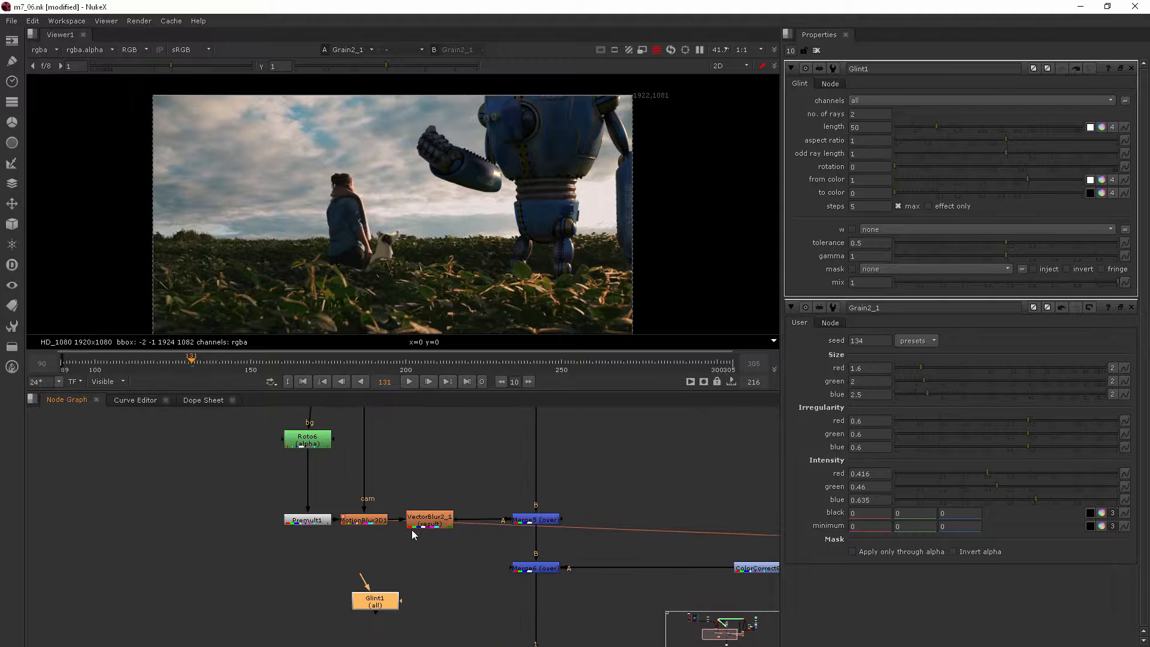
pyautogui.moveTo(373, 605); pyautogui.dragTo(475, 486)
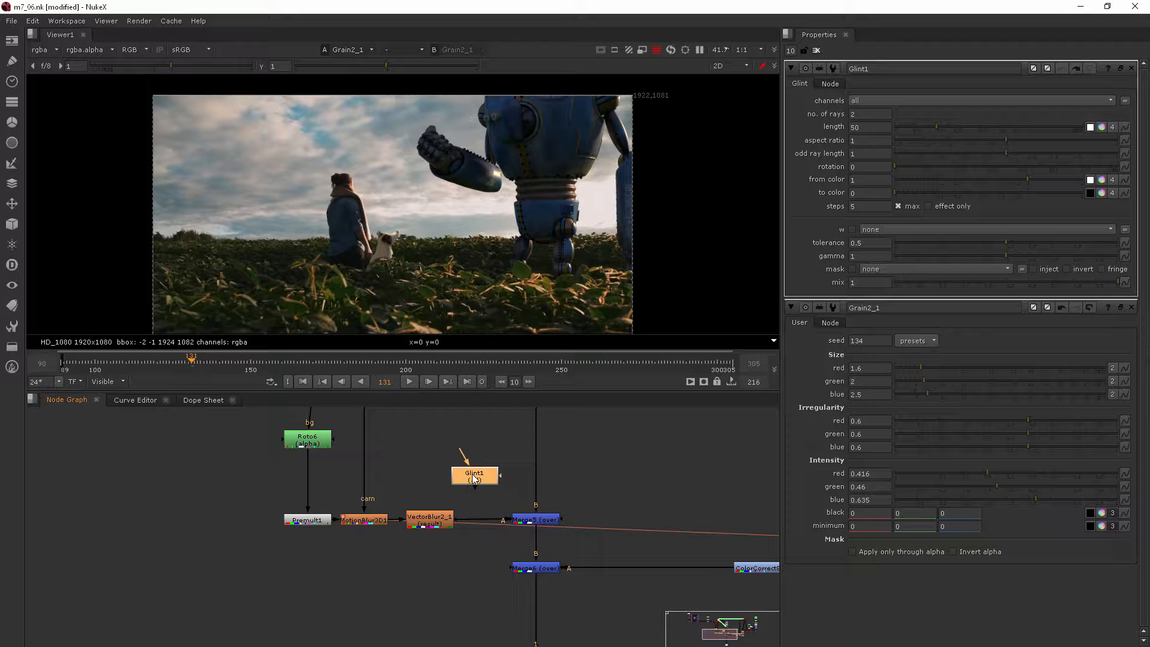
pyautogui.scroll(1, 473, 476)
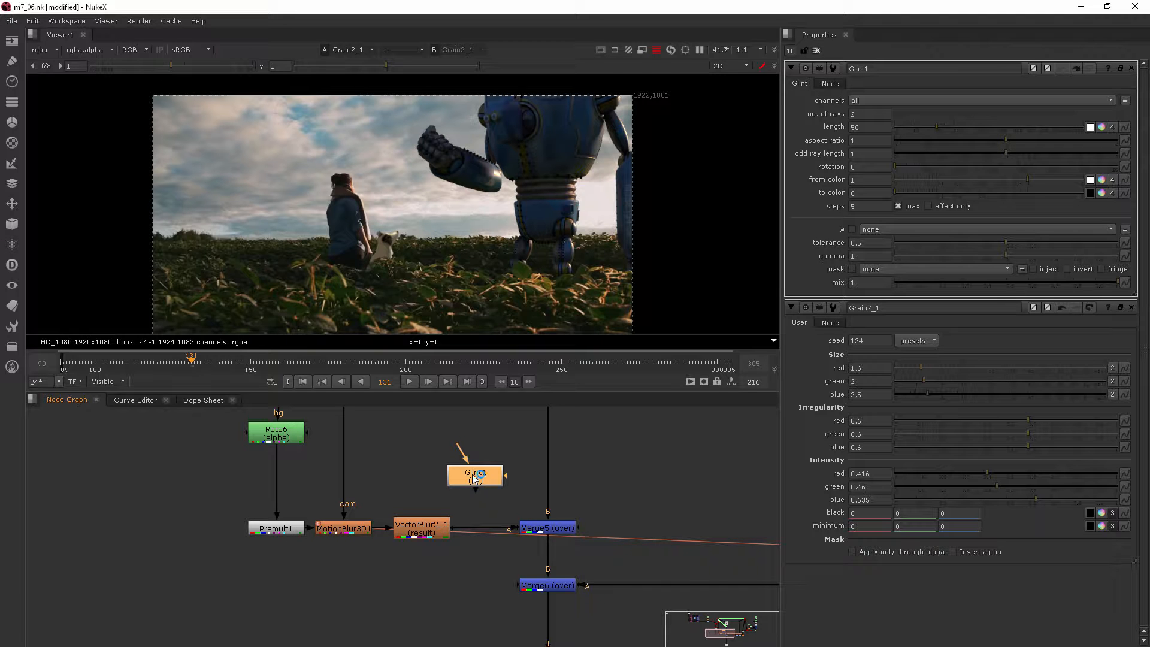
# Step: Move Premult1 up beneath Roto6 and insert the Glint node between Premult1 and MotionBlur3D1
pyautogui.moveTo(181, 466); pyautogui.dragTo(203, 512, button='middle')
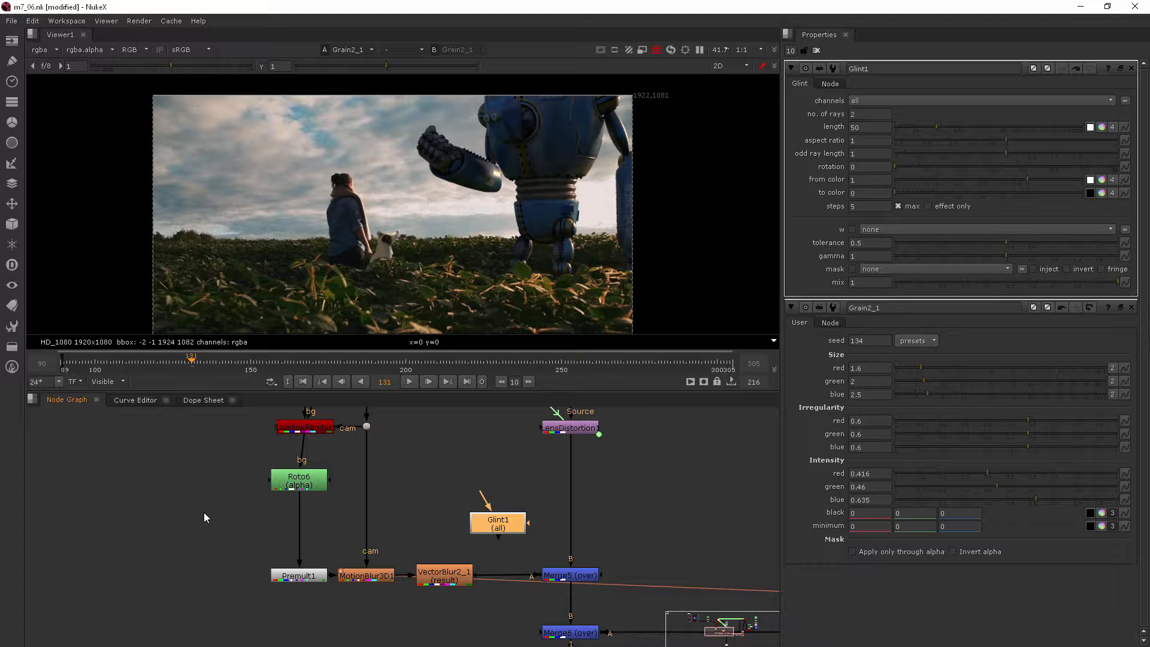
pyautogui.scroll(2, 301, 484)
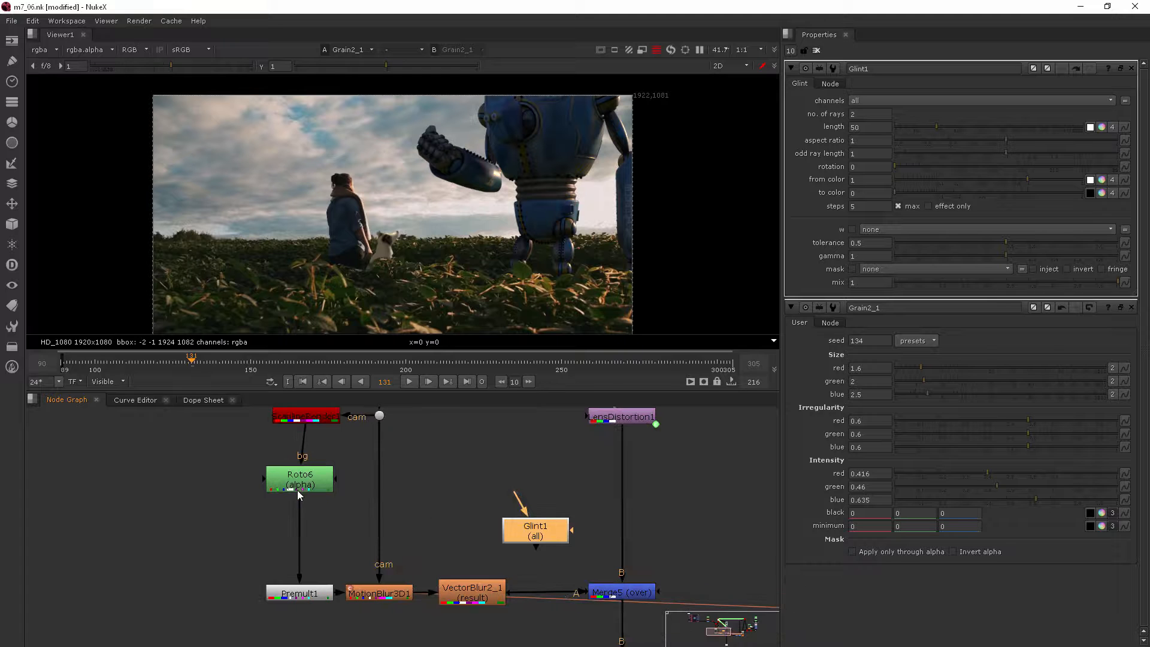
pyautogui.moveTo(313, 594); pyautogui.dragTo(314, 525)
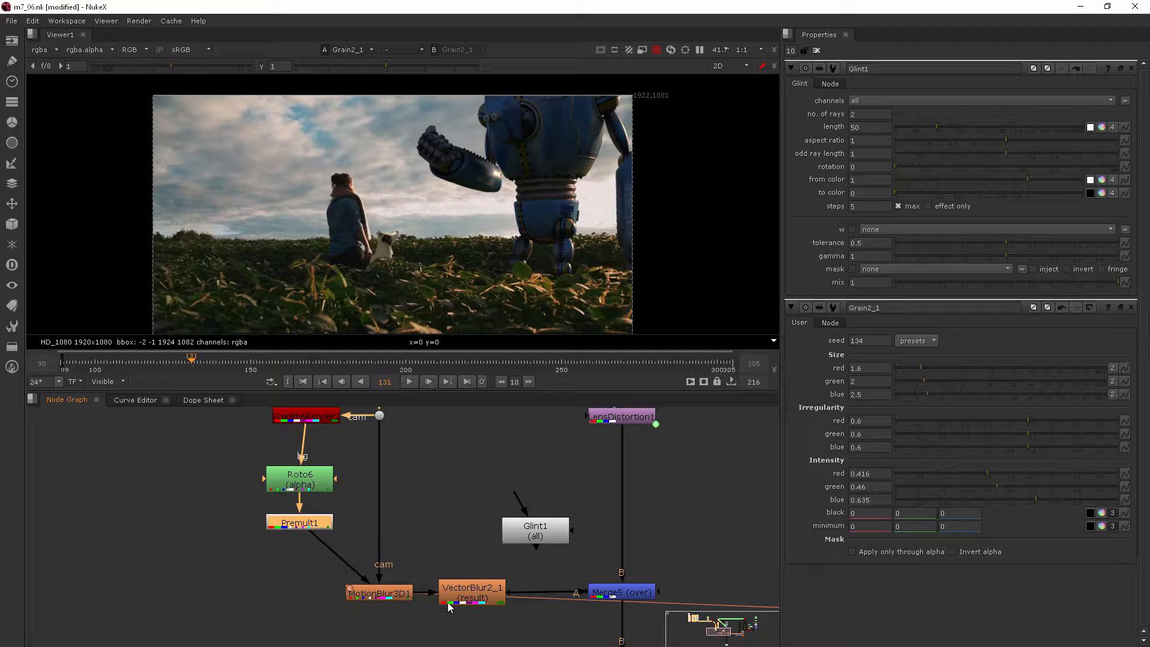
pyautogui.moveTo(539, 532); pyautogui.dragTo(303, 589)
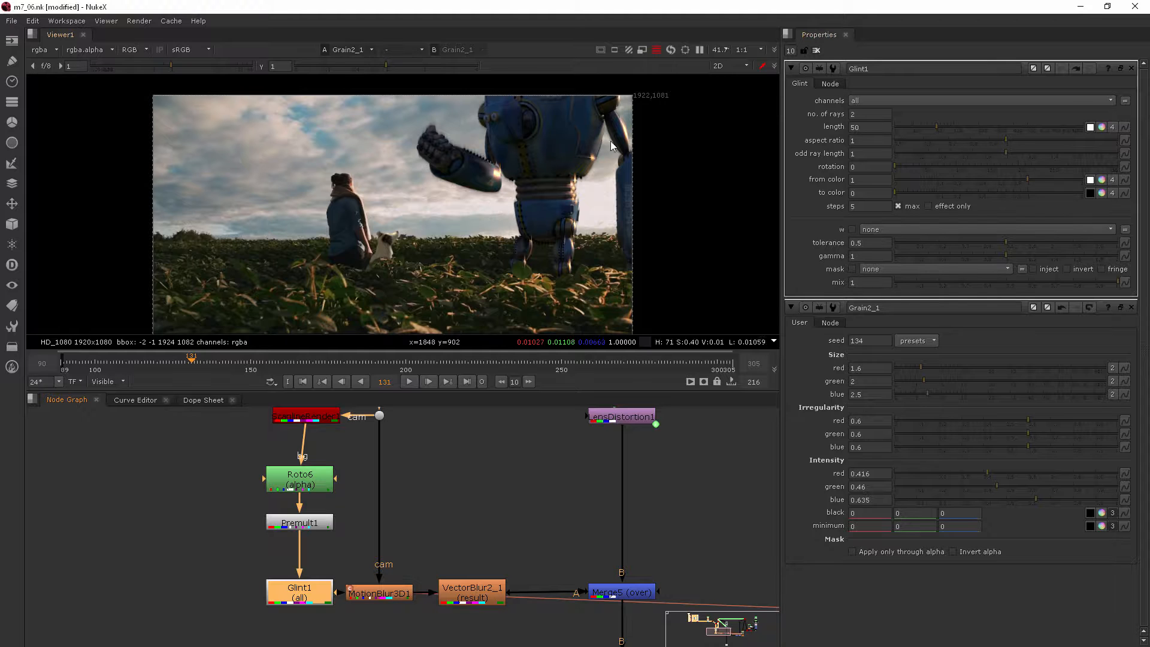
# Step: Try a Glint length of 280 on the robot and undo it
pyautogui.scroll(2, 577, 157)
pyautogui.scroll(1, 659, 164)
pyautogui.click(993, 126)
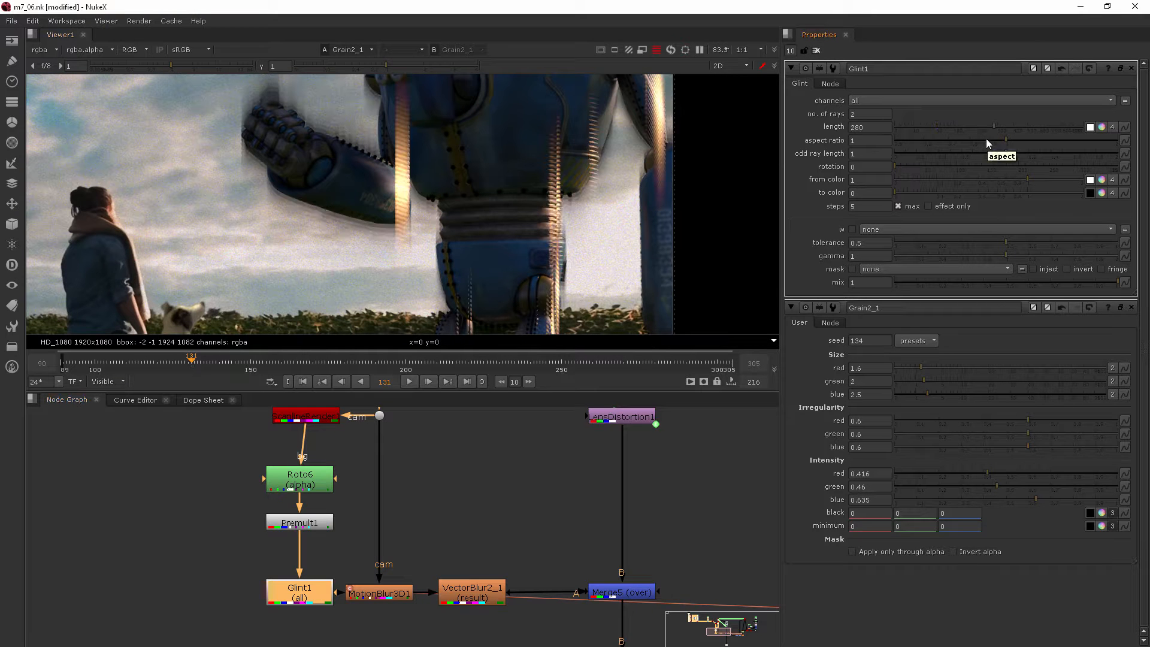
pyautogui.hotkey('ctrl', 'z')
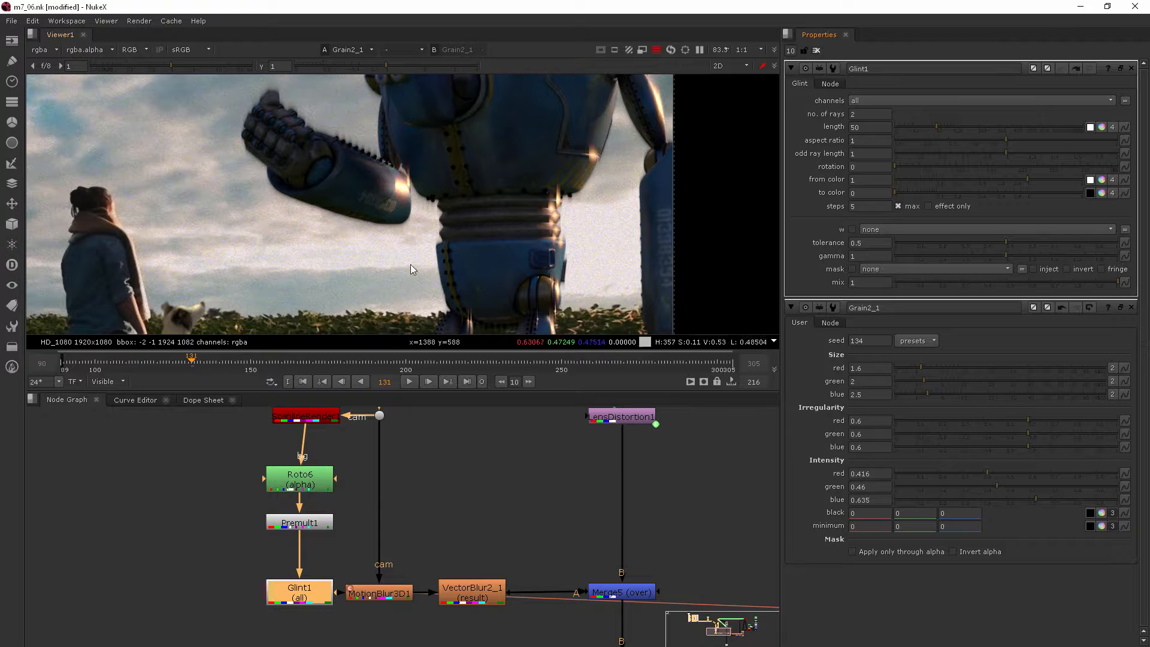
# Step: Set the Glint node's rotation to 31 and its length to 28
pyautogui.click(914, 166)
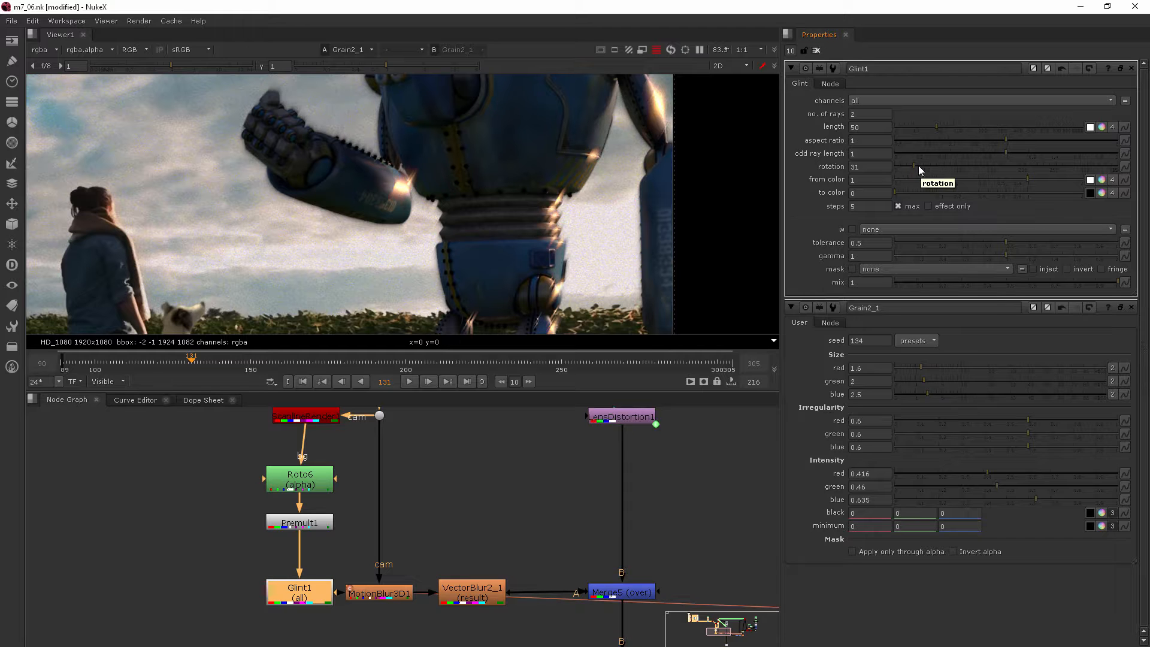
pyautogui.scroll(-5, 587, 203)
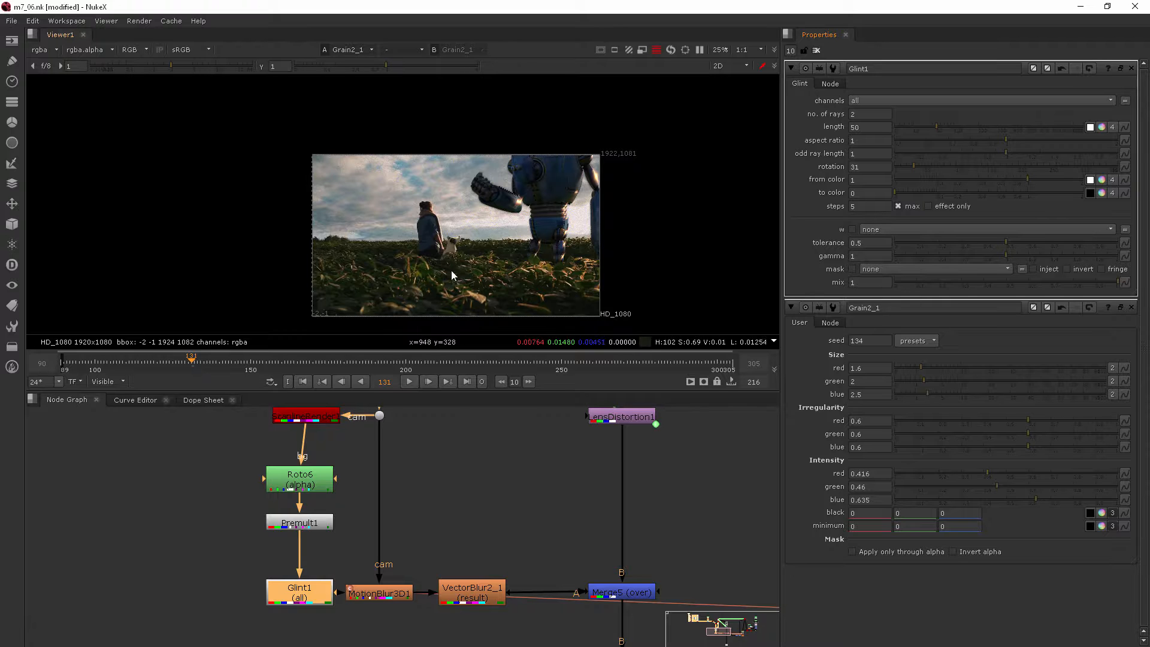
pyautogui.scroll(8, 572, 201)
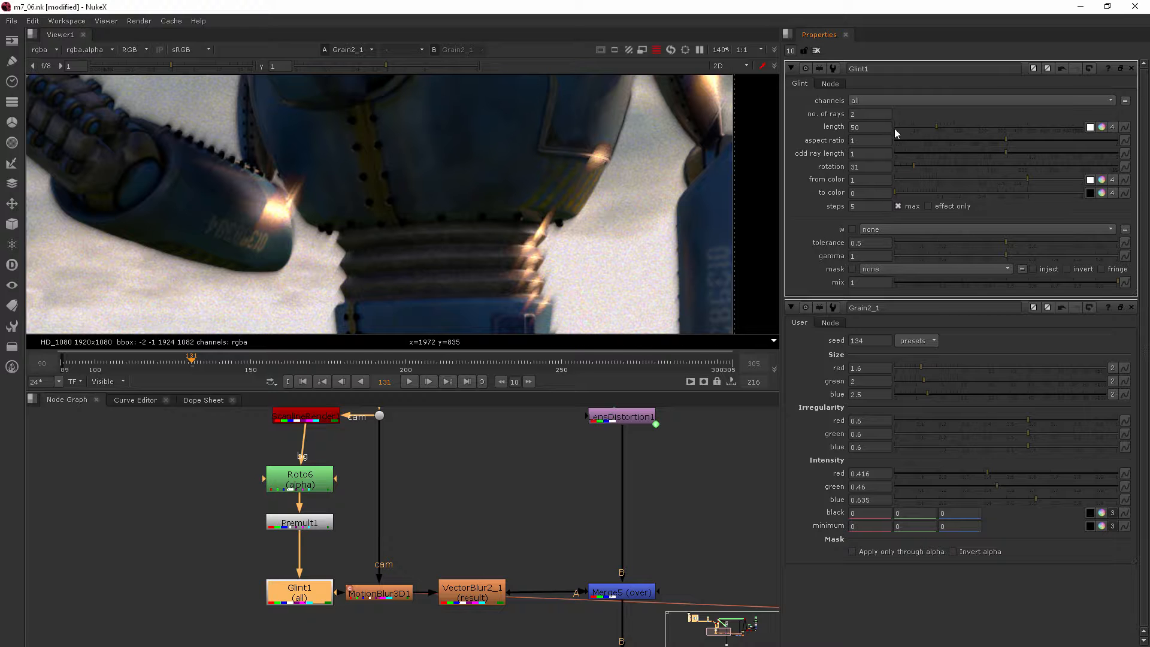
pyautogui.click(918, 127)
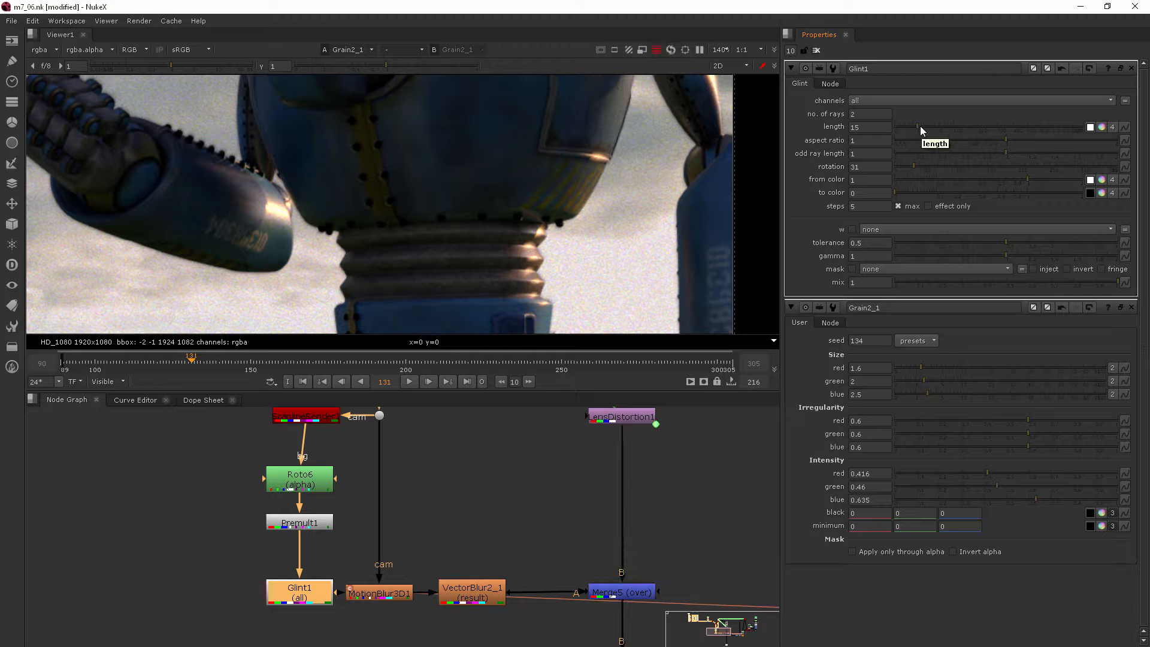
pyautogui.moveTo(921, 126); pyautogui.dragTo(926, 127)
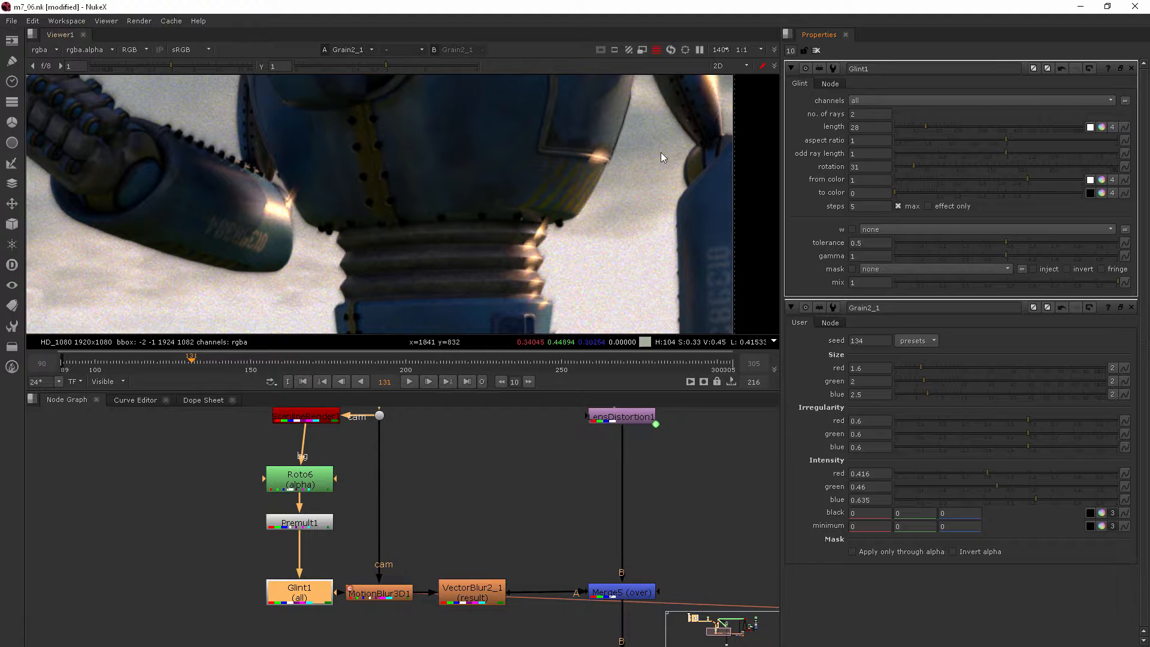
# Step: Try a different number of rays on the Glint node and restore it to 2
pyautogui.doubleClick(853, 114)
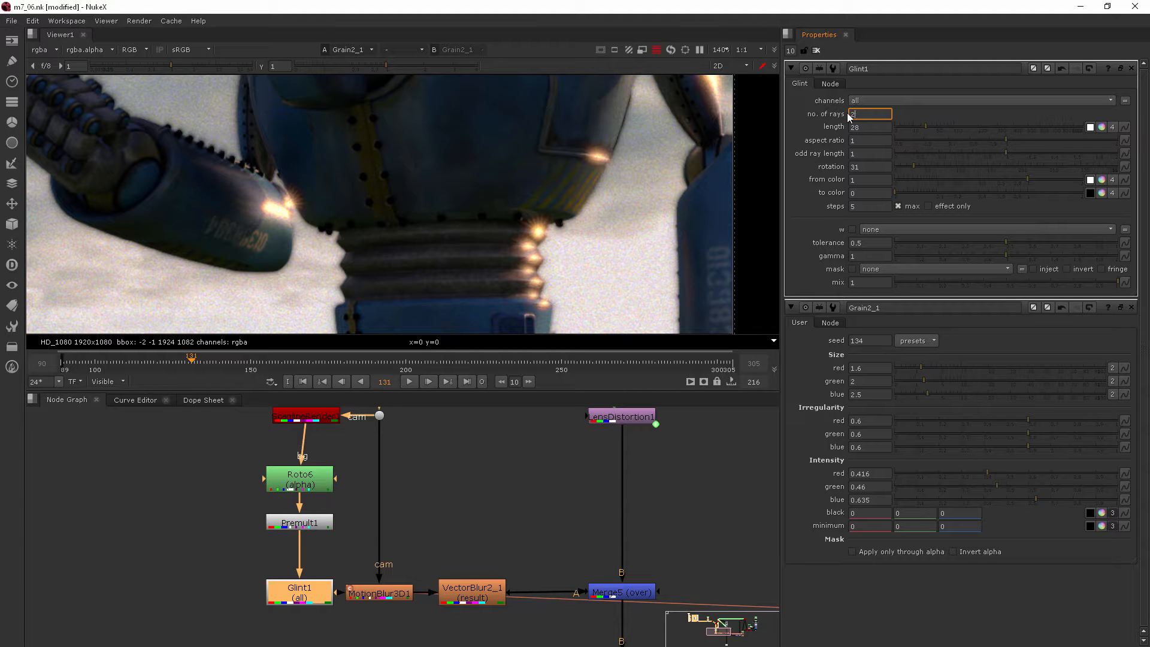
pyautogui.press('Return')
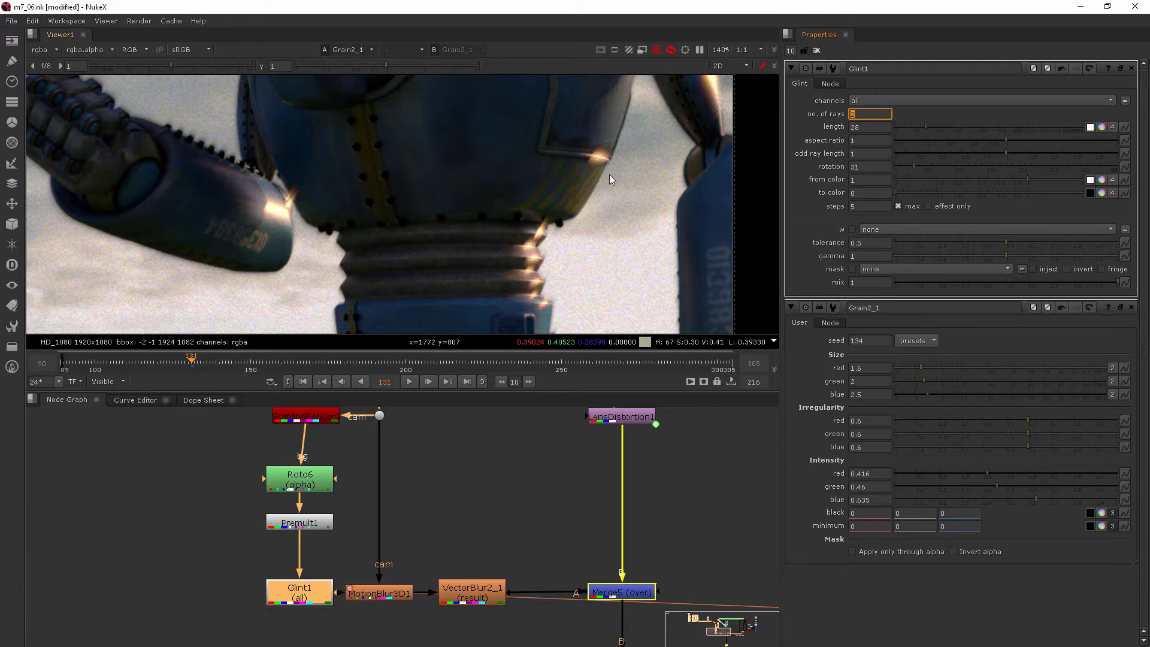
# Step: Disable and re-enable the Glint node repeatedly to compare the full frame with and without the glints
pyautogui.scroll(-3, 622, 164)
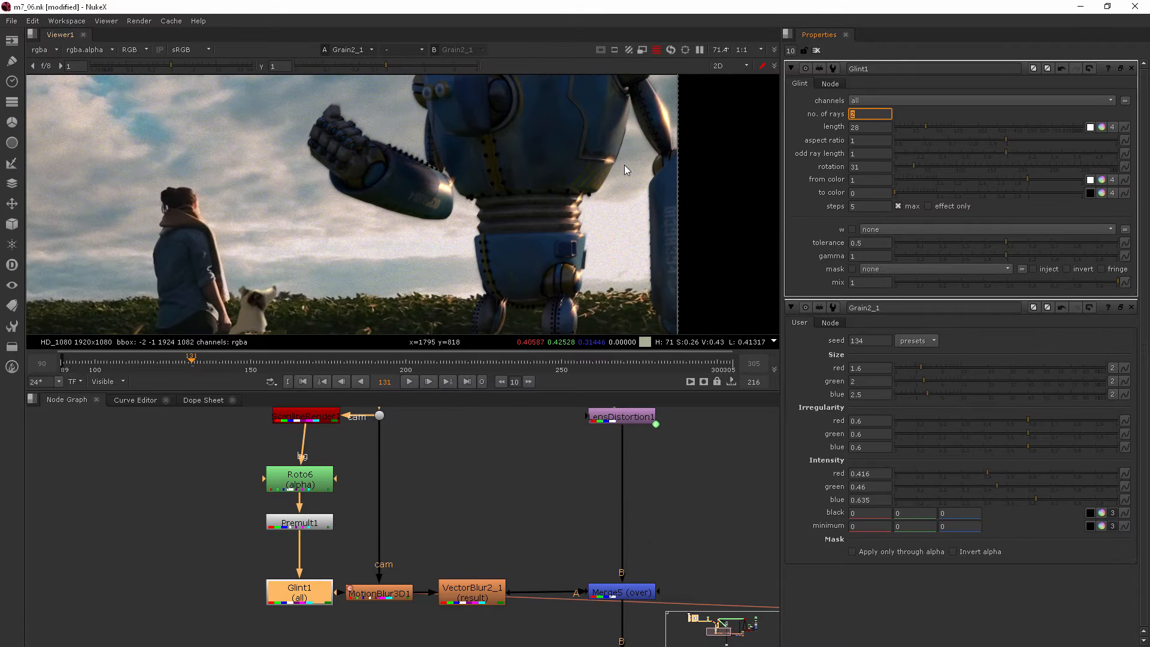
pyautogui.scroll(-2, 645, 173)
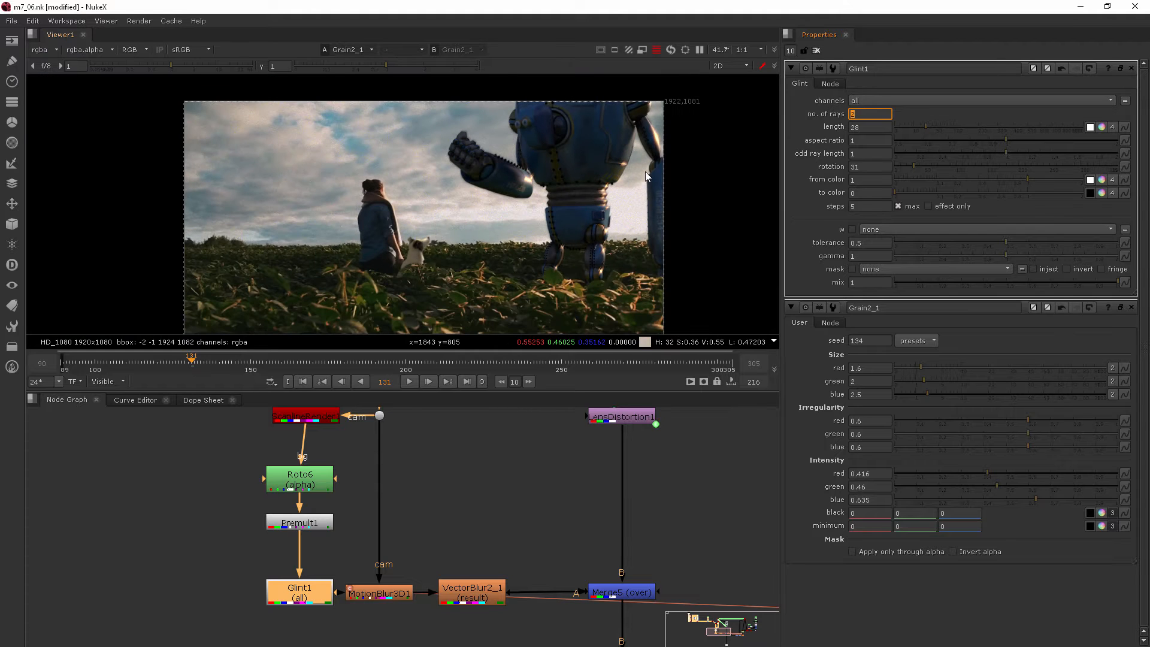
pyautogui.moveTo(646, 173); pyautogui.dragTo(566, 175, button='middle')
pyautogui.scroll(-1, 573, 139)
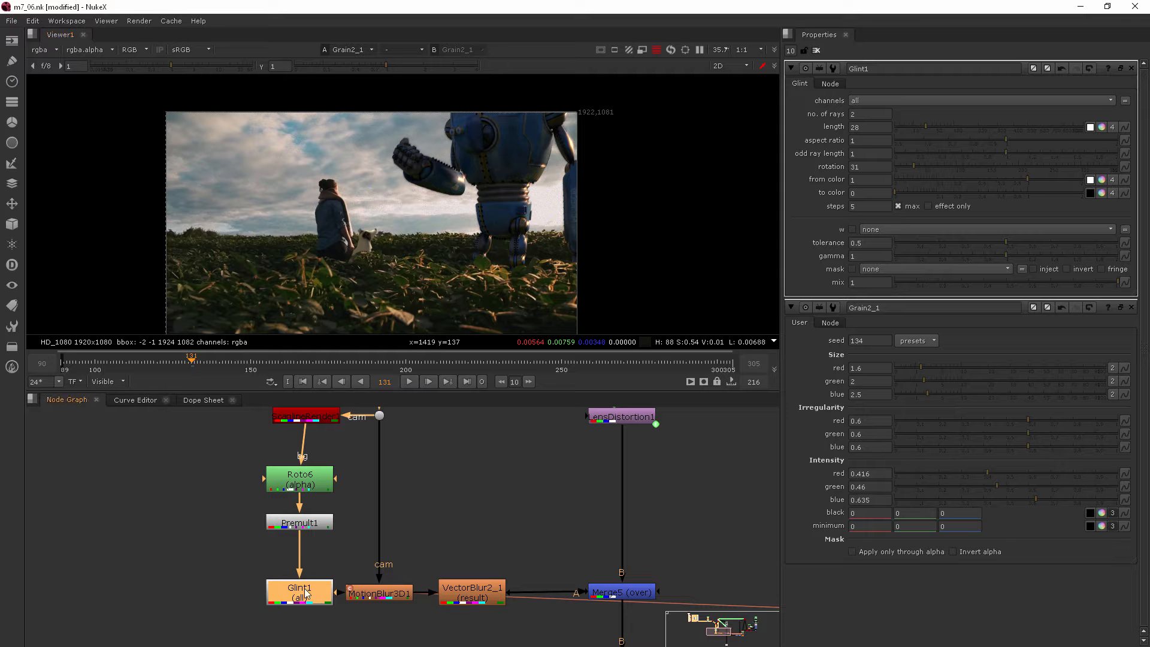
pyautogui.press('d')
pyautogui.press('d')
pyautogui.press('d')
pyautogui.press('d')
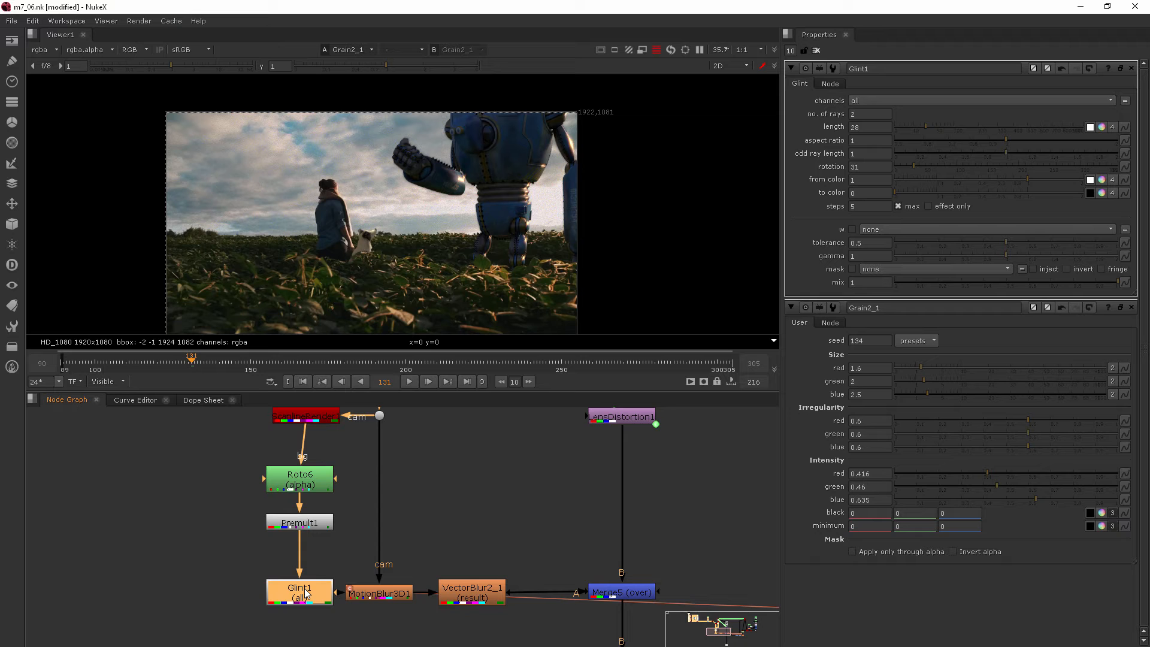
pyautogui.press('d')
pyautogui.press('d')
pyautogui.click(550, 507)
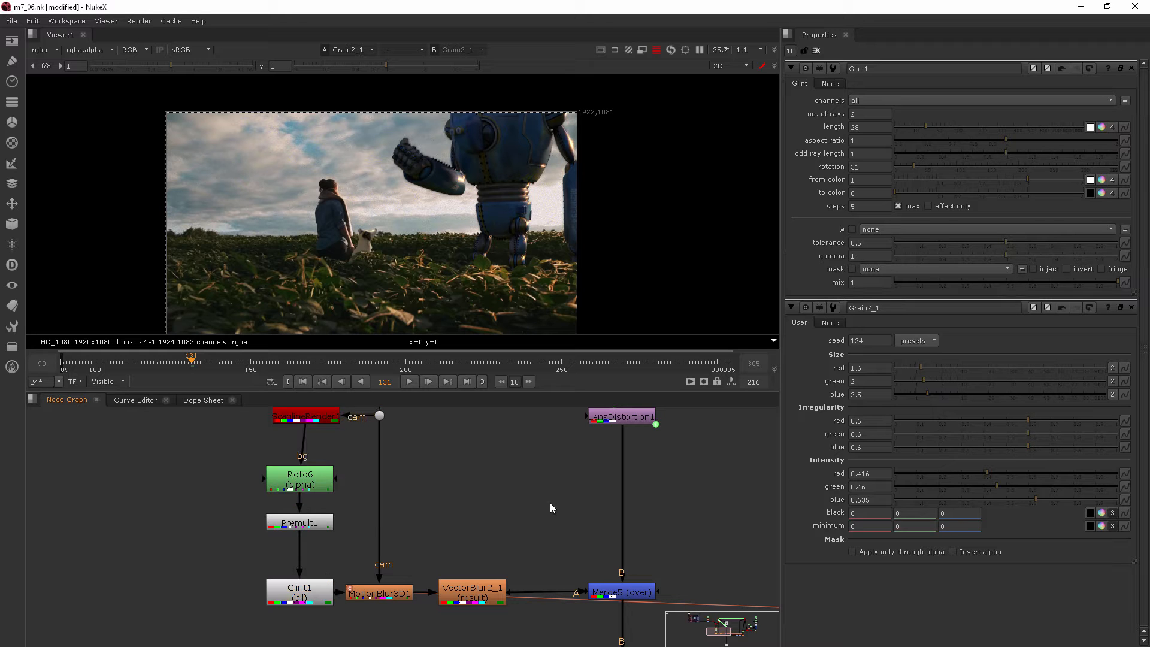